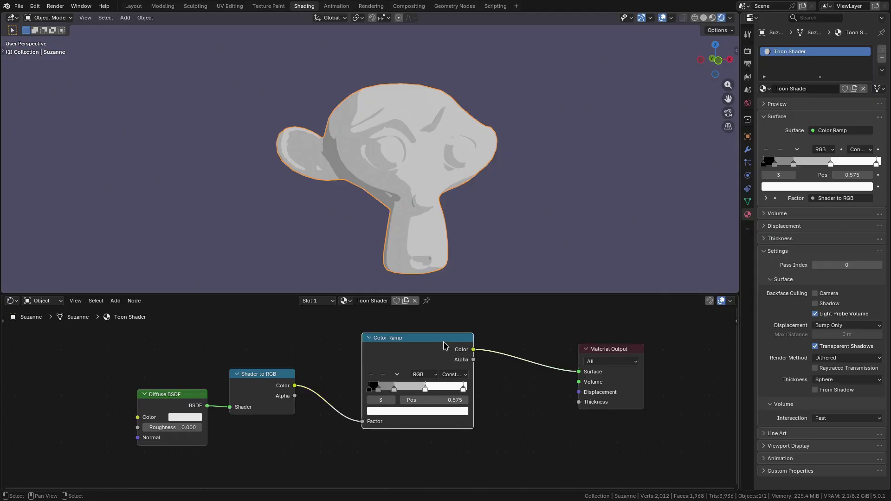
# Step: Feed a Color node into the Color Ramp's Factor and try different hues on it
pyautogui.moveTo(444, 343)
pyautogui.mouseDown()
pyautogui.moveTo(444, 327)
pyautogui.moveTo(443, 344)
pyautogui.moveTo(452, 337)
pyautogui.mouseUp()
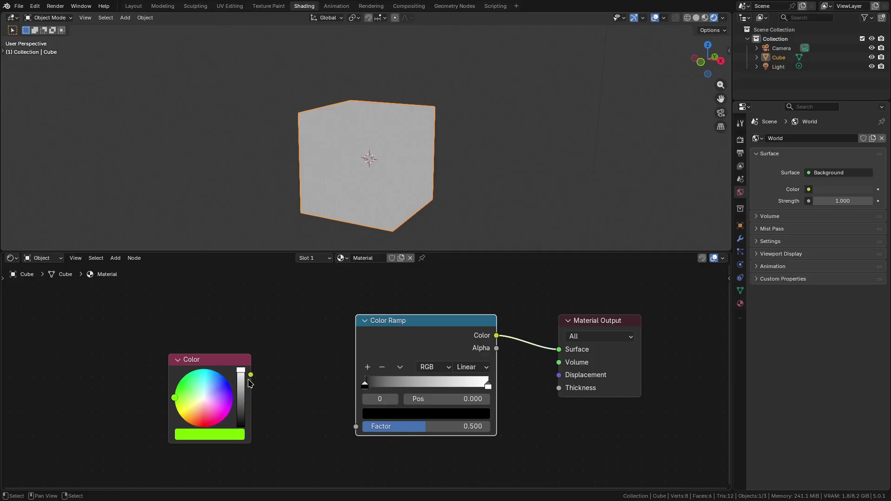
pyautogui.moveTo(350, 425); pyautogui.dragTo(353, 425)
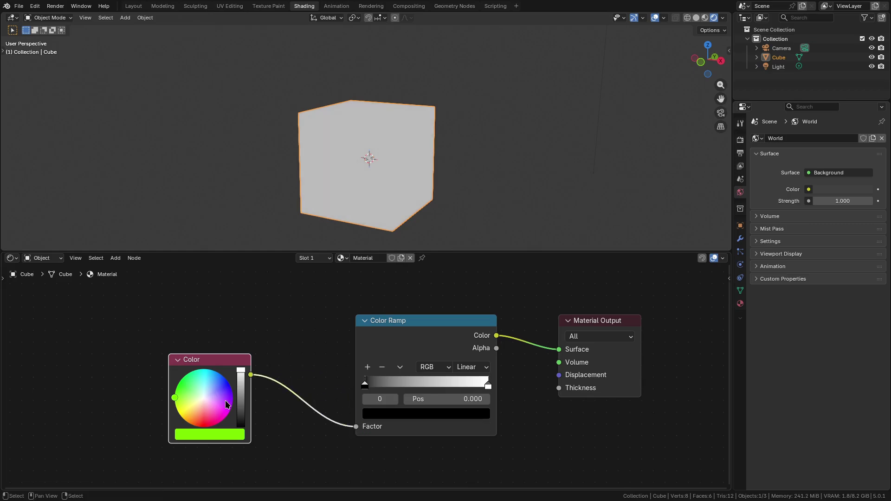
pyautogui.moveTo(183, 407)
pyautogui.mouseDown()
pyautogui.moveTo(222, 413)
pyautogui.moveTo(228, 386)
pyautogui.moveTo(214, 393)
pyautogui.moveTo(195, 376)
pyautogui.moveTo(222, 412)
pyautogui.moveTo(182, 408)
pyautogui.mouseUp()
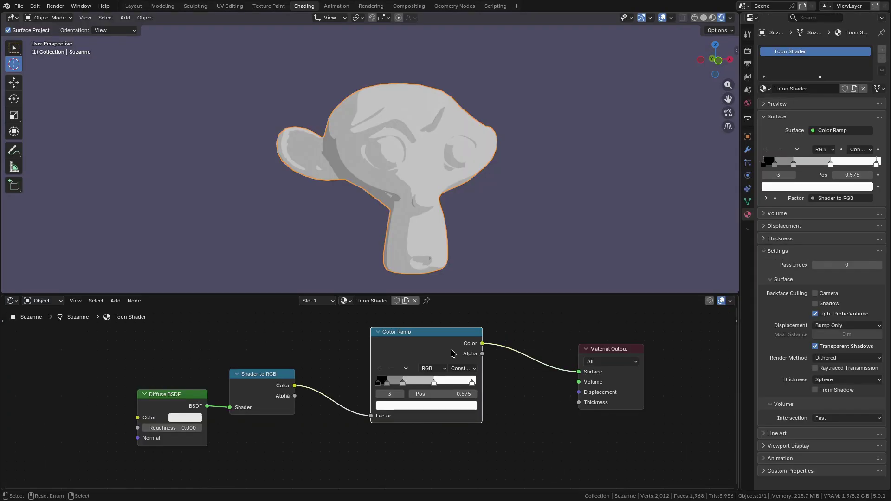
# Step: Replace the Color Ramp with an RGB Curves node dropped on the same shader link
pyautogui.hotkey('ctrl', 'x')
pyautogui.hotkey('shift', 'a')
pyautogui.write('rgb')
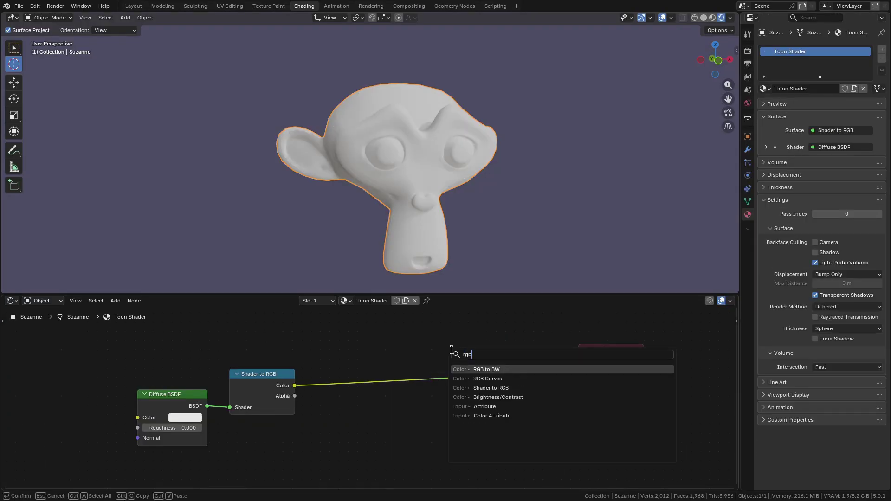
pyautogui.press('Down')
pyautogui.press('Return')
pyautogui.click(381, 335)
pyautogui.keyDown('shift'); pyautogui.moveTo(400, 362); pyautogui.dragTo(383, 347, button='middle'); pyautogui.keyUp('shift')
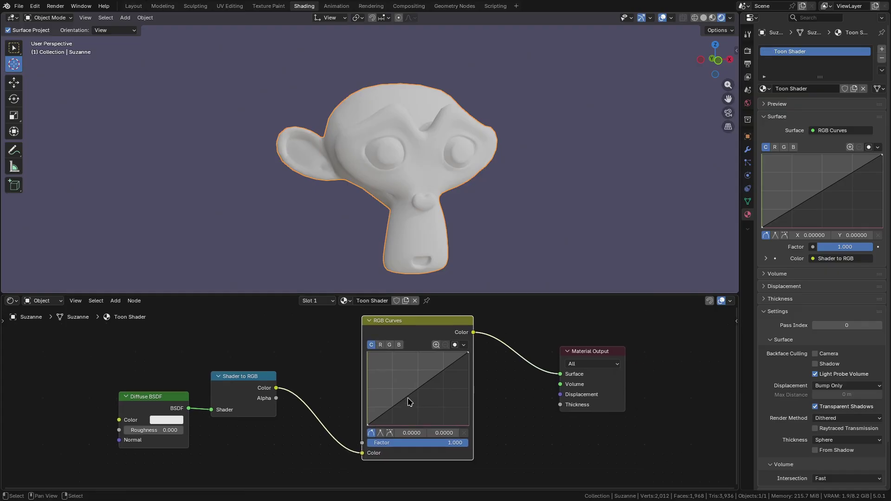
# Step: Bend the RGB Curves into a staircase of steps with sharp Vector corners
pyautogui.moveTo(408, 402)
pyautogui.mouseDown()
pyautogui.moveTo(384, 381)
pyautogui.moveTo(457, 418)
pyautogui.moveTo(446, 389)
pyautogui.mouseUp()
pyautogui.click(464, 433)
pyautogui.moveTo(400, 409)
pyautogui.mouseDown()
pyautogui.moveTo(389, 419)
pyautogui.moveTo(412, 403)
pyautogui.mouseUp()
pyautogui.click(393, 408)
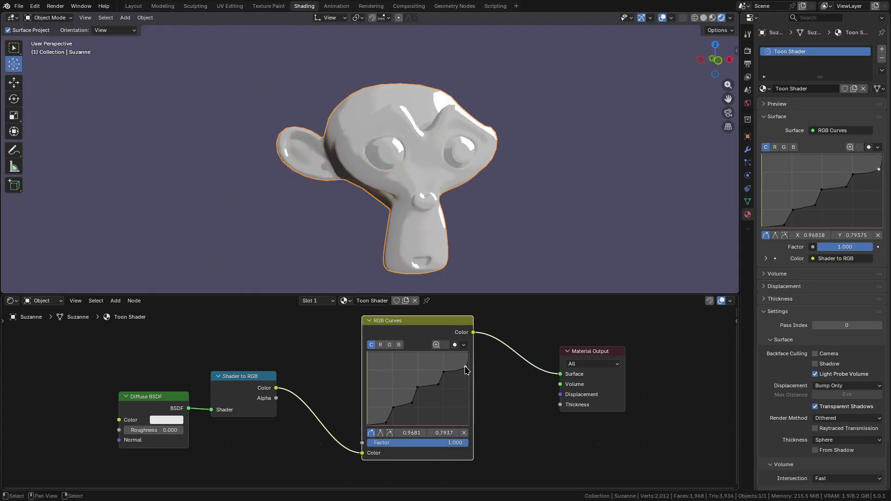
pyautogui.click(380, 432)
pyautogui.click(748, 103)
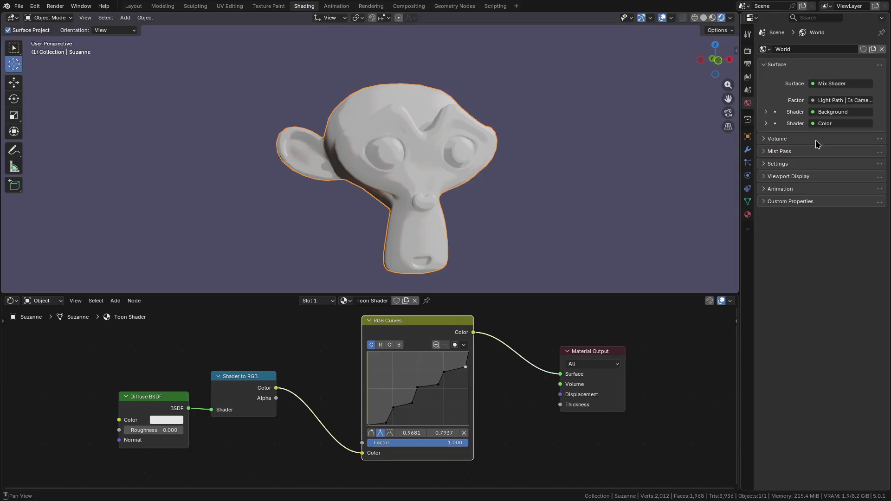
# Step: Unhide the point light and set its colour to a red hue
pyautogui.hotkey('alt', 'h')
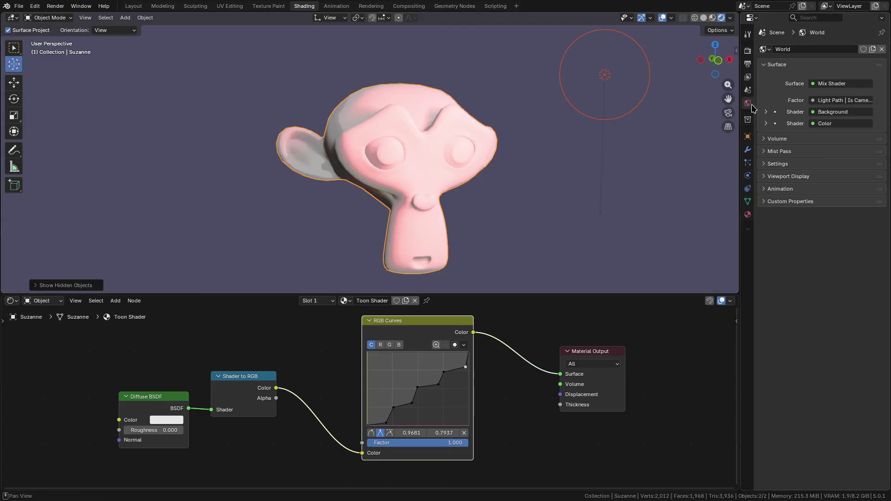
pyautogui.click(766, 112)
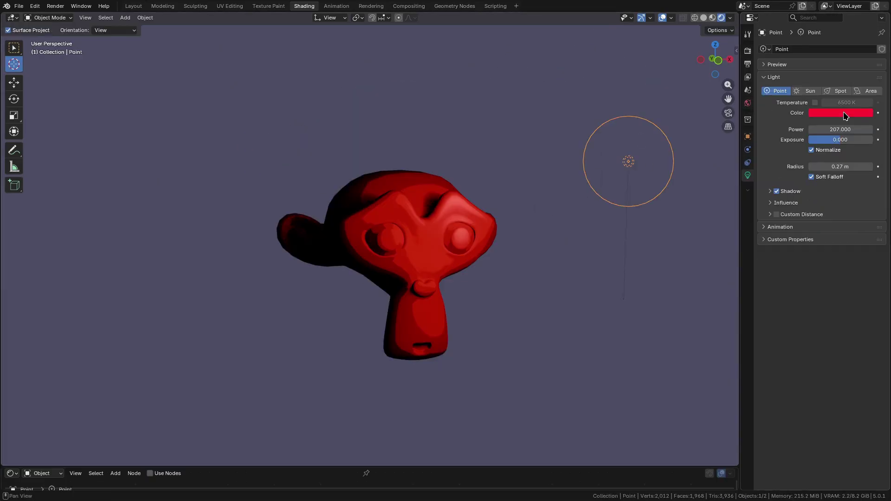
pyautogui.click(842, 113)
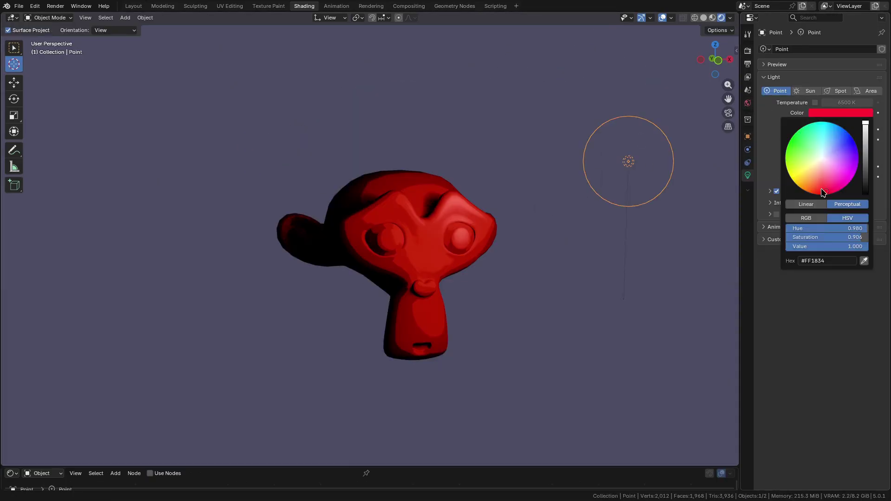
pyautogui.moveTo(830, 190); pyautogui.dragTo(842, 174)
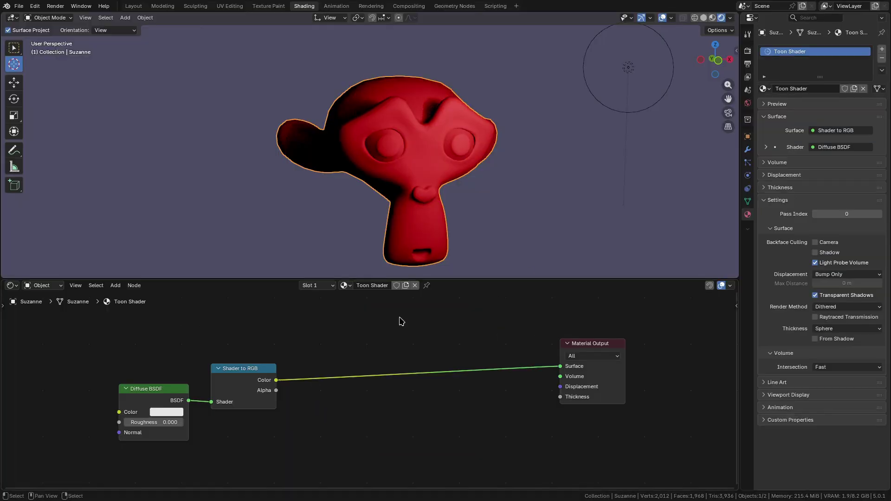
# Step: Insert a Separate Color node on the link after Shader to RGB
pyautogui.hotkey('shift', 'a')
pyautogui.press('Down')
pyautogui.press('Return')
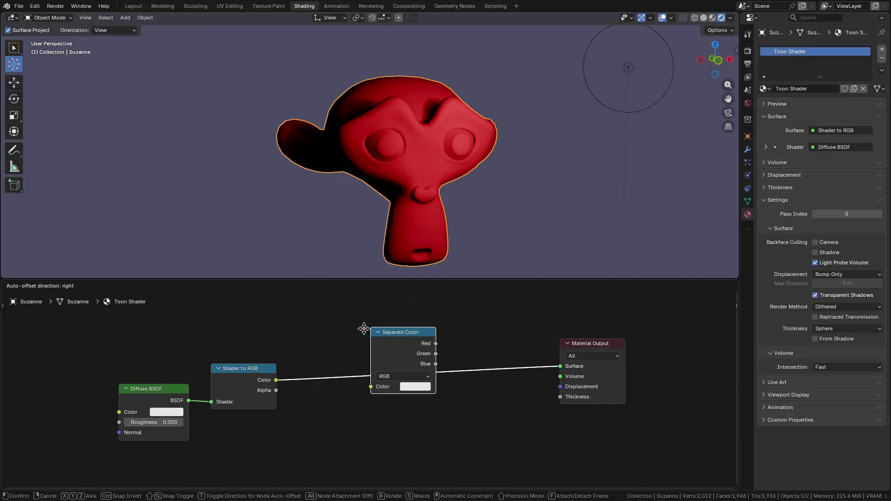
pyautogui.click(309, 335)
# Step: Add Combine Color on the output link and connect its channels to Separate Color
pyautogui.hotkey('shift', 'a')
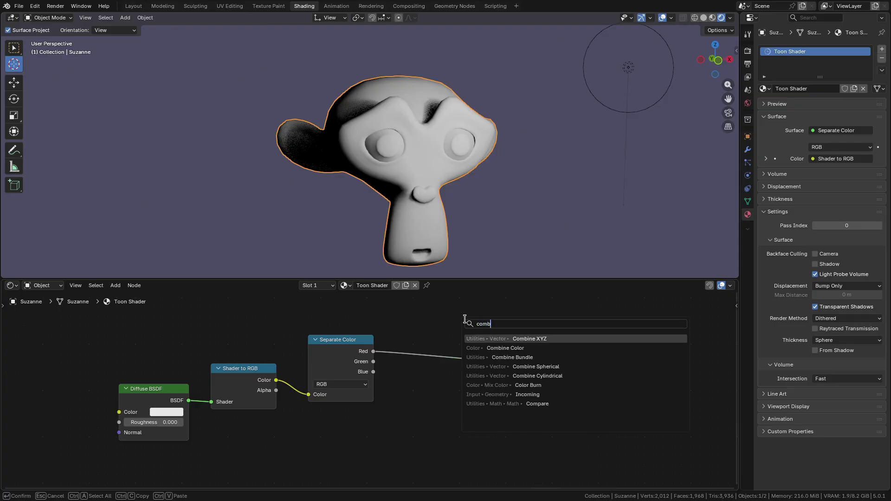
pyautogui.press('Down')
pyautogui.press('Return')
pyautogui.click(464, 319)
pyautogui.click(365, 342)
pyautogui.keyDown('shift'); pyautogui.click(492, 334); pyautogui.keyUp('shift')
pyautogui.press('f')
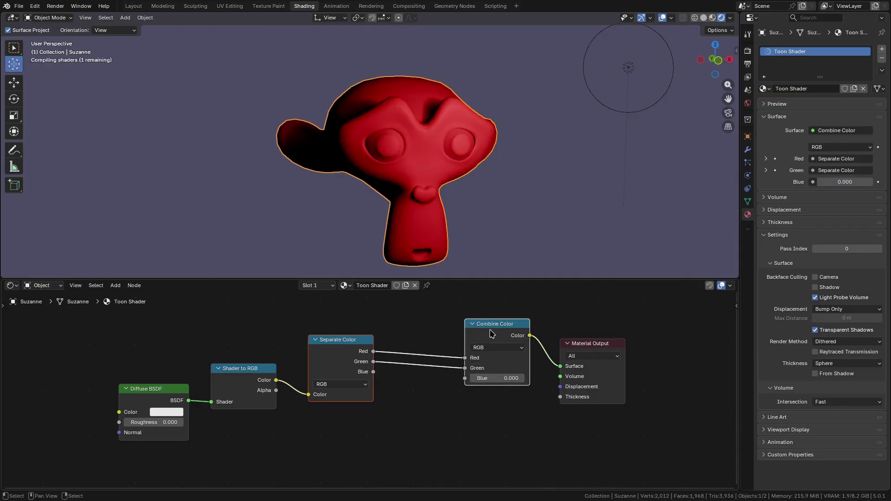
pyautogui.moveTo(502, 336); pyautogui.dragTo(490, 350)
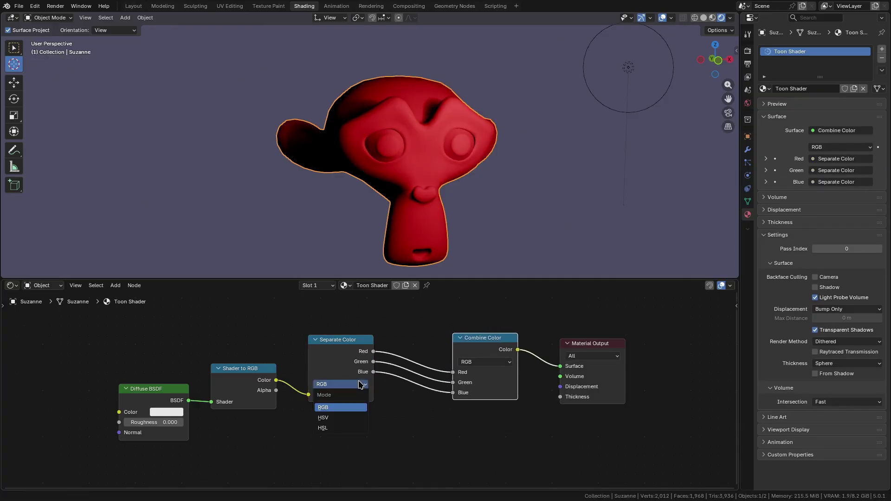
# Step: Switch both Separate Color and Combine Color to HSV mode
pyautogui.click(323, 418)
pyautogui.click(485, 362)
pyautogui.click(483, 395)
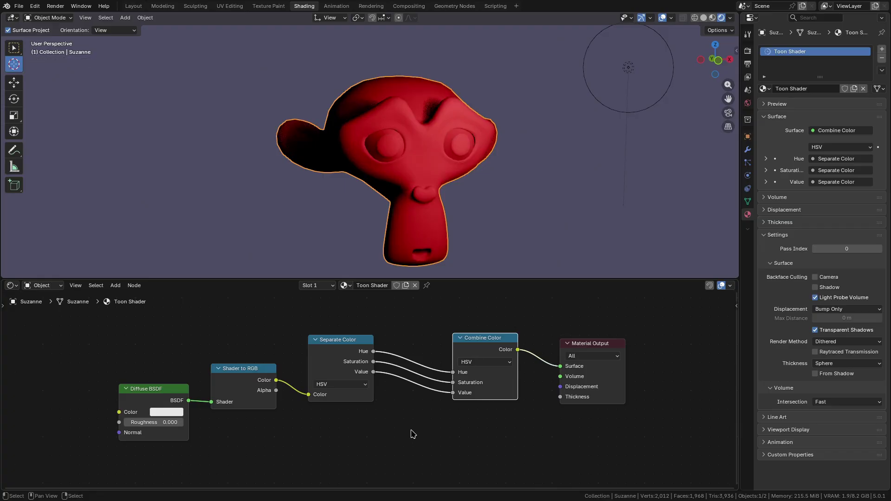
pyautogui.moveTo(407, 404); pyautogui.dragTo(388, 370, button='middle')
# Step: Drop a Float Curve onto the Value link and shift the light toward pink-violet
pyautogui.press('g')
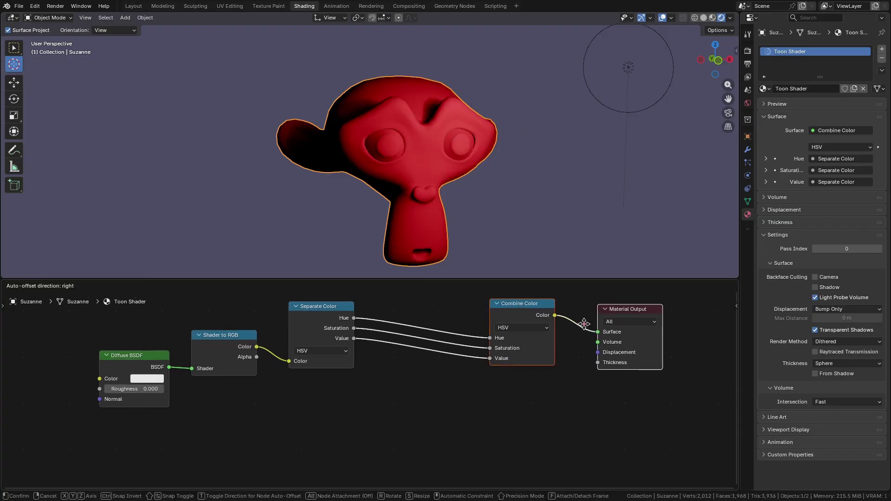
pyautogui.click(586, 321)
pyautogui.click(462, 320)
pyautogui.hotkey('shift', 'a')
pyautogui.click(462, 321)
pyautogui.press('Return')
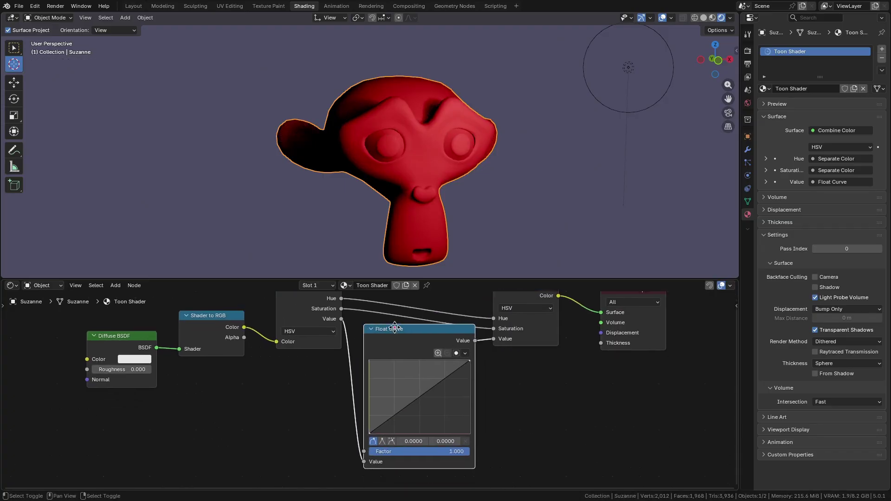
pyautogui.click(416, 394)
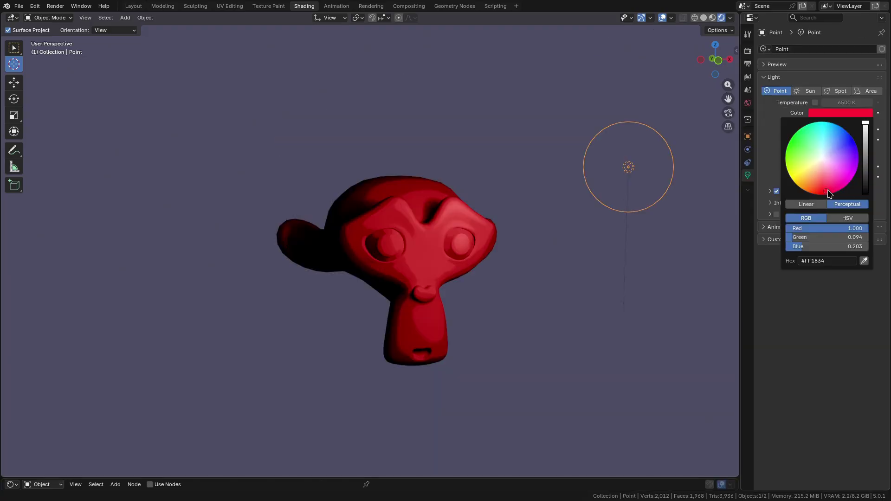
pyautogui.moveTo(830, 194)
pyautogui.mouseDown()
pyautogui.moveTo(825, 139)
pyautogui.moveTo(801, 134)
pyautogui.moveTo(799, 182)
pyautogui.moveTo(820, 188)
pyautogui.moveTo(839, 160)
pyautogui.moveTo(818, 159)
pyautogui.moveTo(855, 167)
pyautogui.moveTo(842, 172)
pyautogui.moveTo(854, 146)
pyautogui.moveTo(825, 150)
pyautogui.mouseUp()
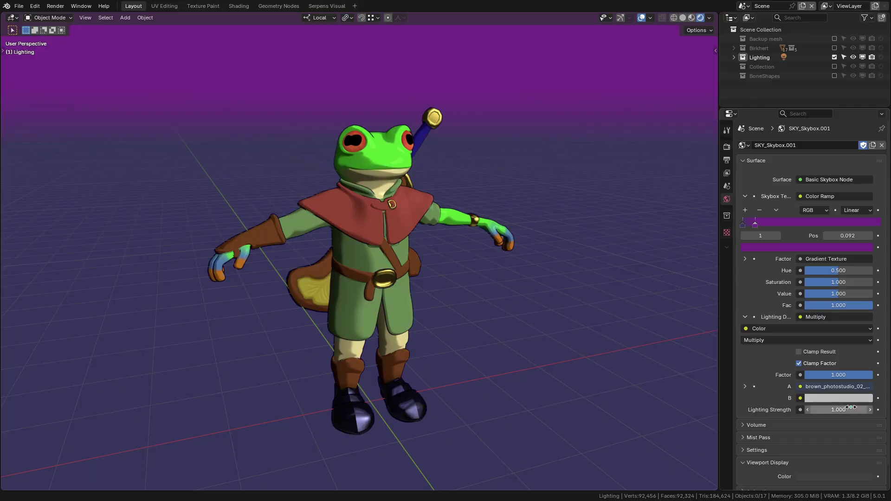
# Step: Lower Lighting Strength to 0.590 and tint colour B toward blue-violet
pyautogui.moveTo(851, 407); pyautogui.dragTo(812, 407)
pyautogui.click(856, 398)
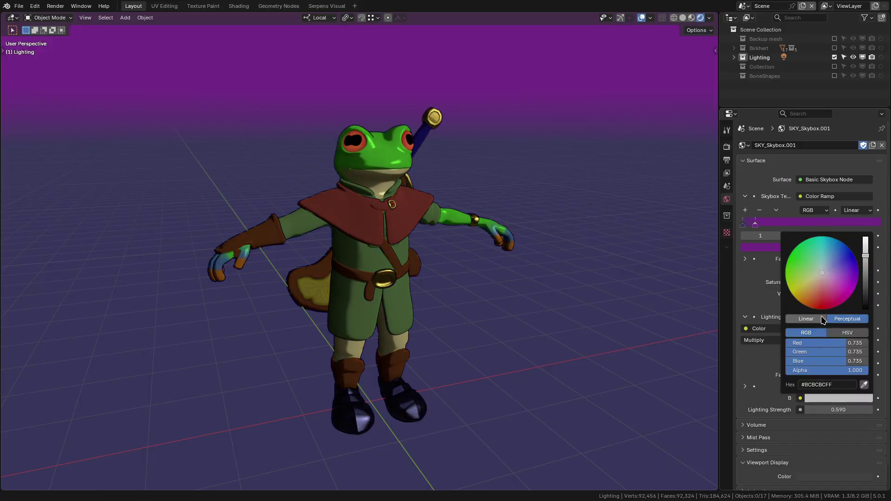
pyautogui.moveTo(823, 271)
pyautogui.mouseDown()
pyautogui.moveTo(831, 265)
pyautogui.moveTo(832, 280)
pyautogui.moveTo(788, 285)
pyautogui.mouseUp()
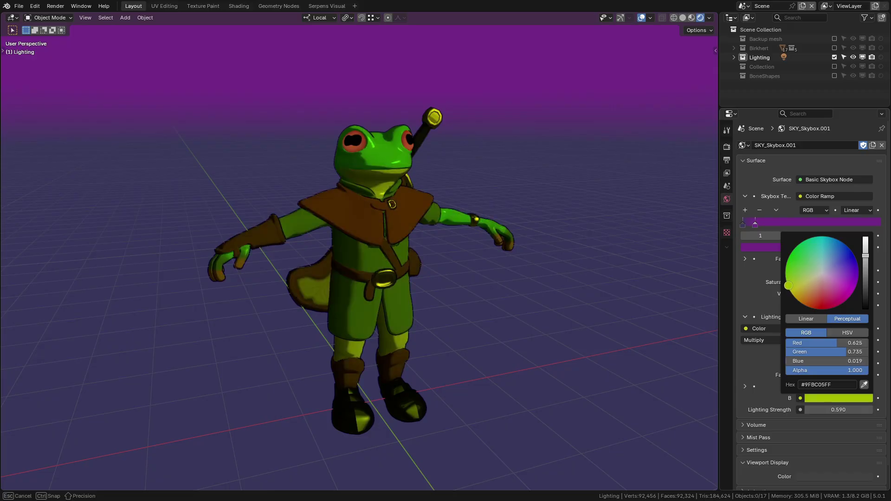
pyautogui.moveTo(819, 258)
pyautogui.mouseDown()
pyautogui.moveTo(841, 271)
pyautogui.moveTo(831, 259)
pyautogui.mouseUp()
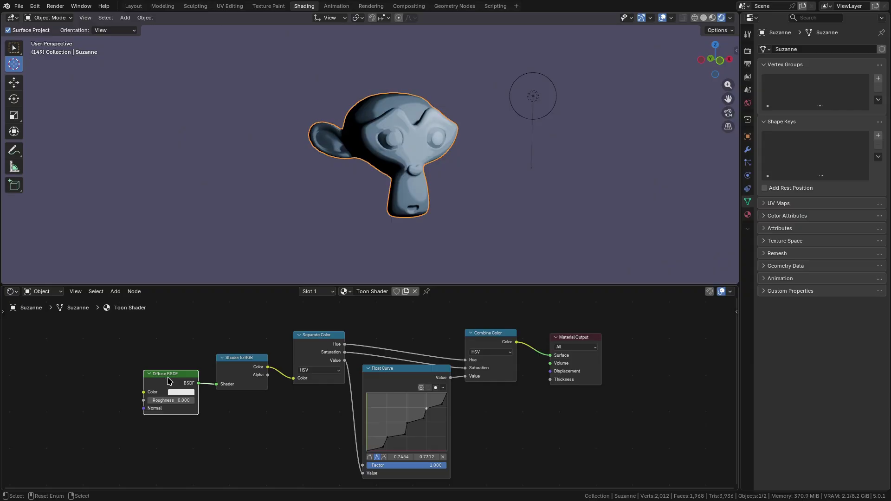
# Step: Replace the Diffuse BSDF with a Principled BSDF linked into Shader to RGB
pyautogui.press('x')
pyautogui.hotkey('shift', 'a')
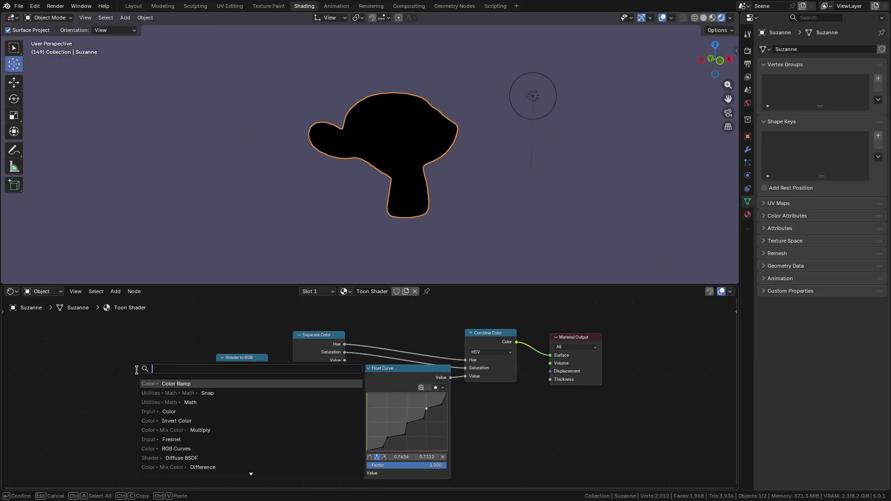
pyautogui.press('Return')
pyautogui.click(87, 361)
pyautogui.moveTo(119, 330); pyautogui.dragTo(264, 449)
pyautogui.press('f')
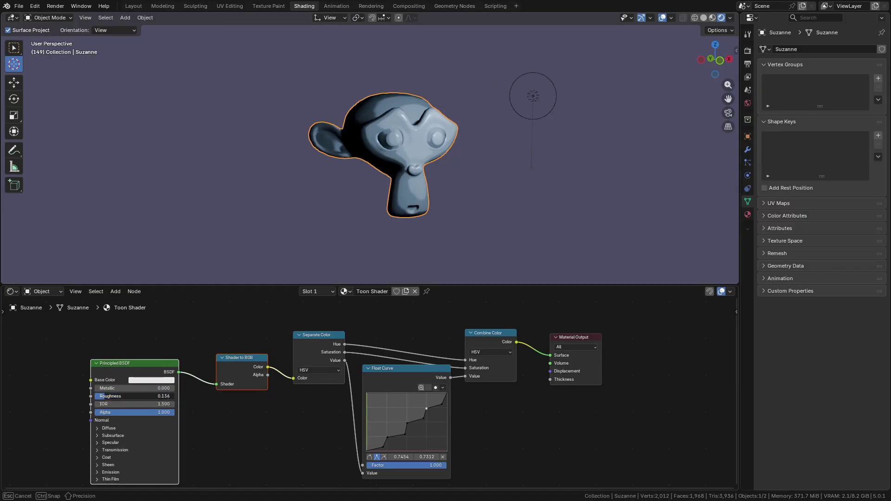
# Step: Adjust Roughness, reset Metallic to 0, then view the painted apple in Material Preview
pyautogui.moveTo(105, 396); pyautogui.dragTo(104, 396)
pyautogui.moveTo(105, 389)
pyautogui.mouseDown()
pyautogui.moveTo(168, 388)
pyautogui.moveTo(100, 388)
pyautogui.mouseUp()
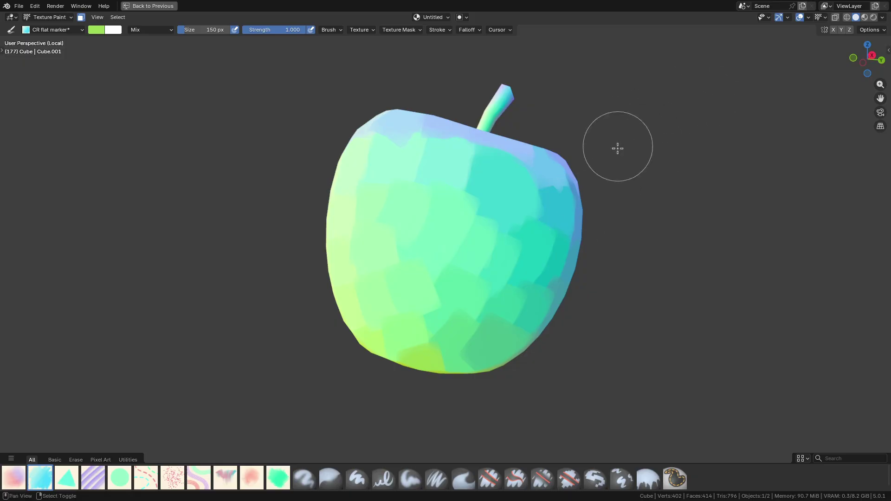
pyautogui.moveTo(617, 147)
pyautogui.mouseDown(button='middle')
pyautogui.moveTo(597, 179)
pyautogui.moveTo(627, 193)
pyautogui.moveTo(688, 131)
pyautogui.moveTo(635, 132)
pyautogui.moveTo(735, 132)
pyautogui.moveTo(726, 154)
pyautogui.mouseUp(button='middle')
pyautogui.click(862, 17)
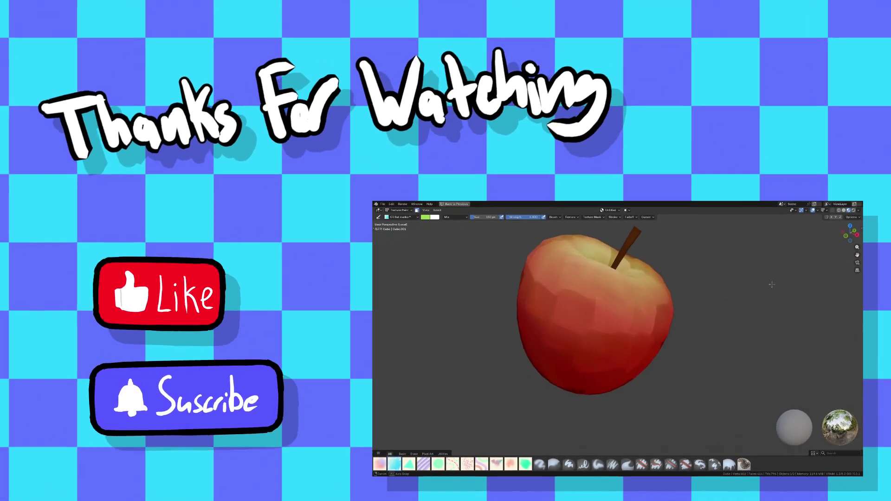
pyautogui.moveTo(772, 285); pyautogui.dragTo(727, 266, button='middle')
pyautogui.scroll(-2, 746, 268)
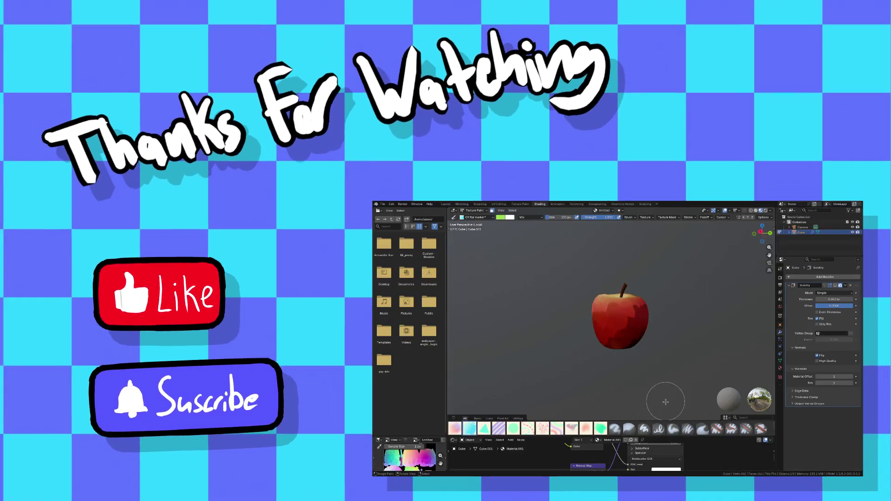